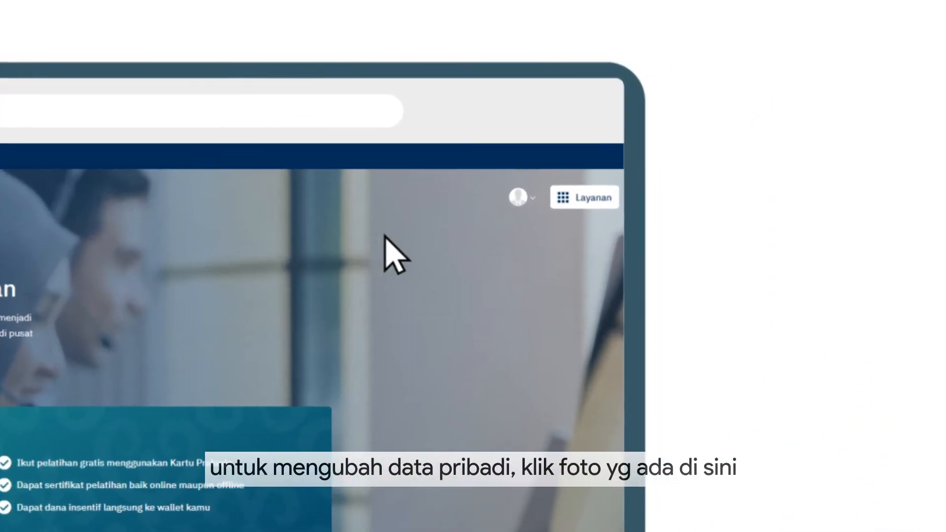
Open the account profile options on the way to the company Pelaporan page.
{"action": "left_click", "coordinate": [512, 206]}
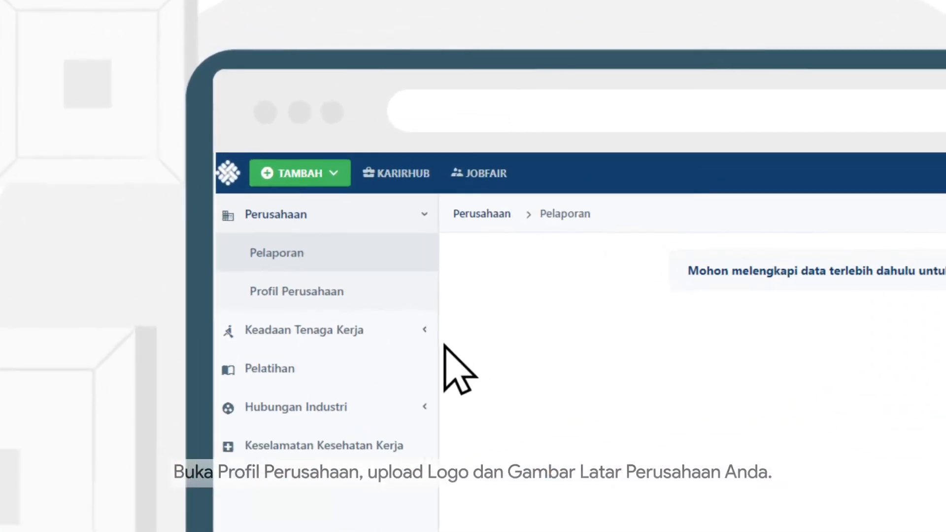
Add a background image and the description 'Jaya Abadi adalah perusahaan perdagangan' to the company profile, then open Keadaan Tenaga Kerja.
{"action": "left_click", "coordinate": [269, 124]}
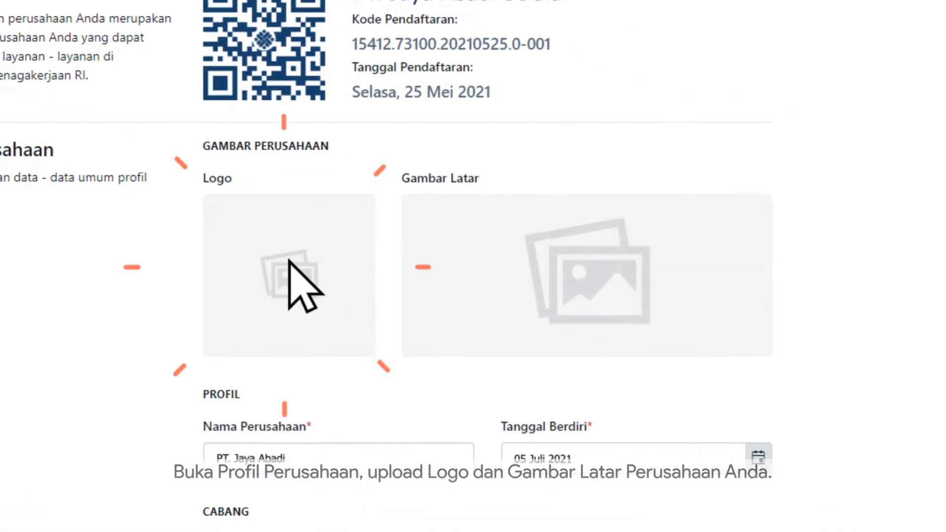
{"action": "left_click", "coordinate": [551, 261]}
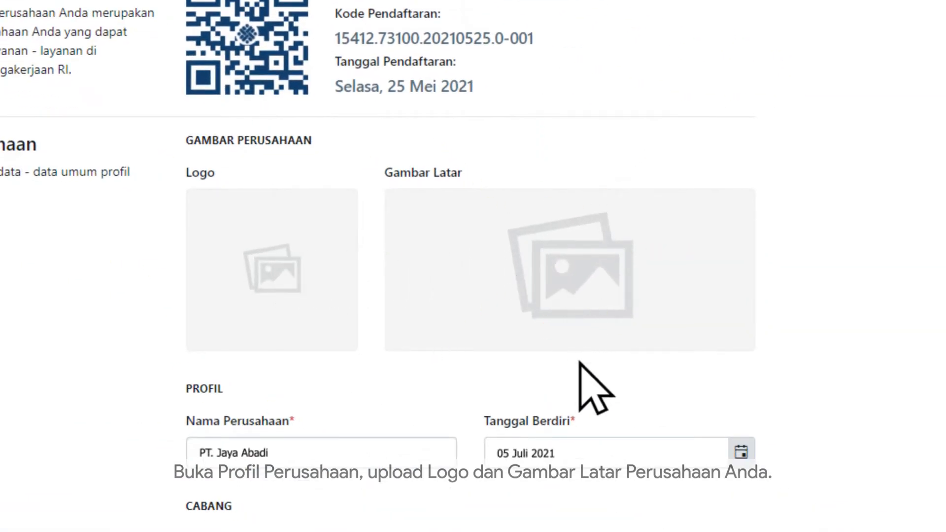
{"action": "scroll", "coordinate": [579, 362], "scroll_direction": "down", "scroll_amount": 15}
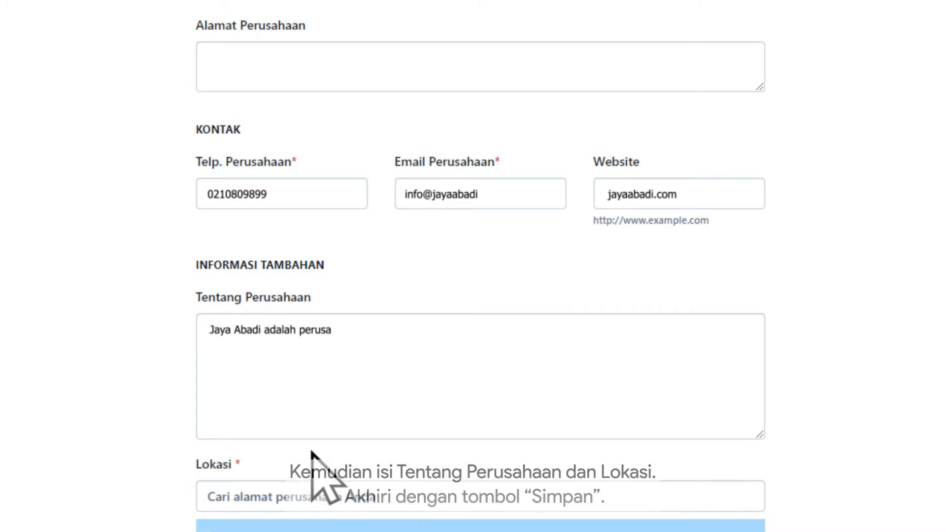
{"action": "type", "text": "han perdagangan"}
{"action": "scroll", "coordinate": [345, 394], "scroll_direction": "down", "scroll_amount": 7}
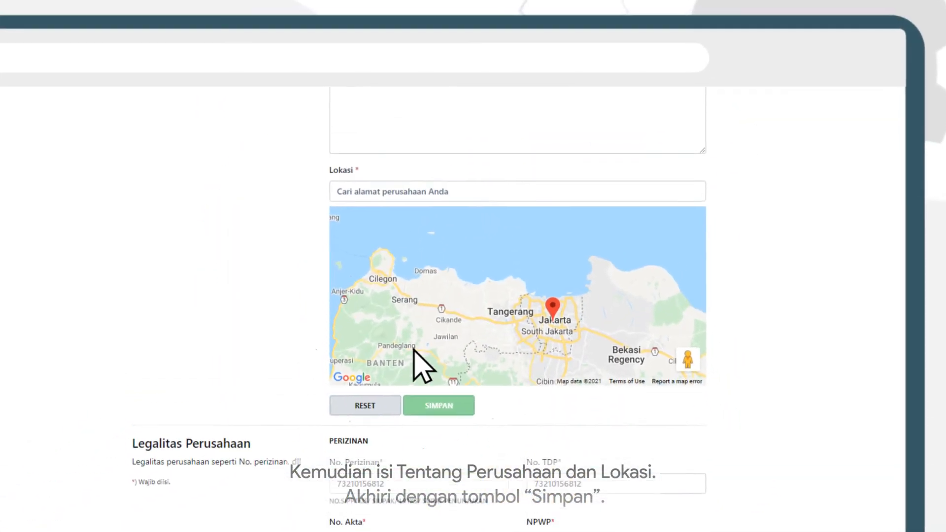
{"action": "scroll", "coordinate": [424, 367], "scroll_direction": "up", "scroll_amount": 16}
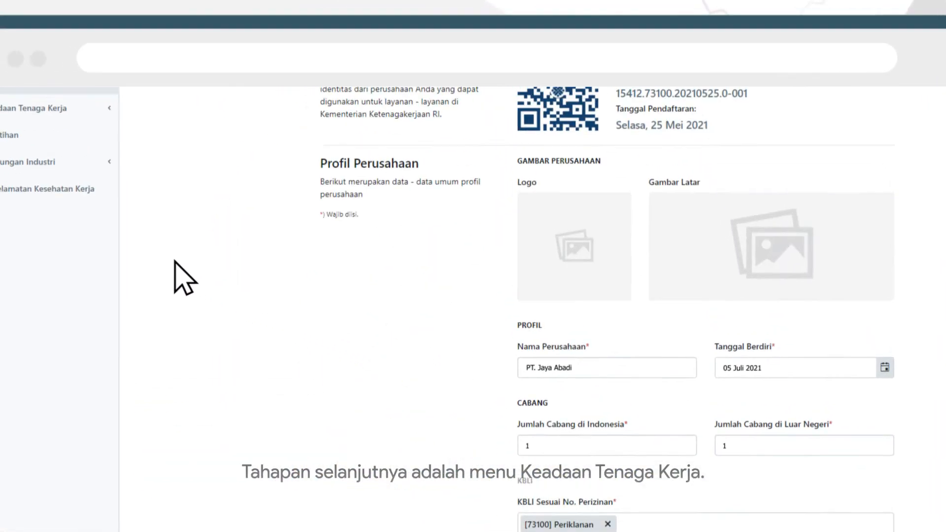
{"action": "left_click", "coordinate": [29, 108]}
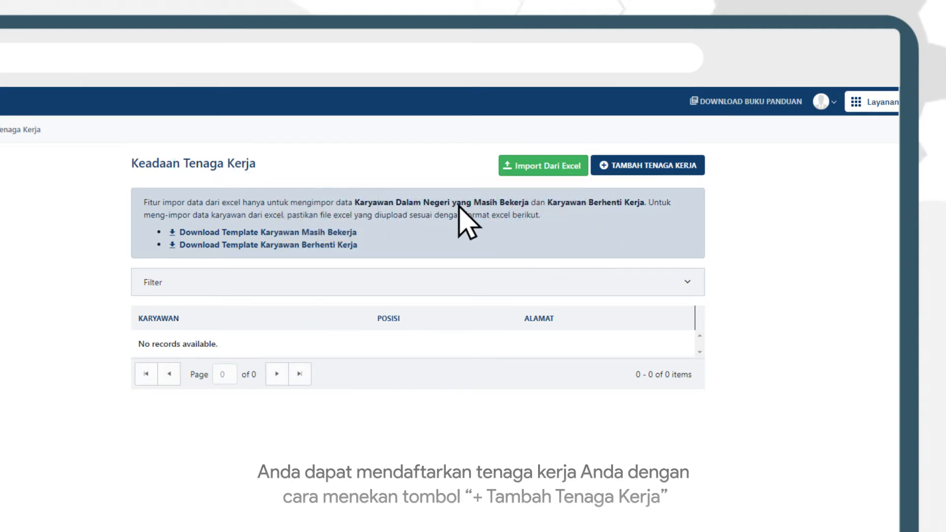
Add one domestic worker located in Daerah Khusus Ibukota, then download the Excel import template.
{"action": "left_click", "coordinate": [643, 165]}
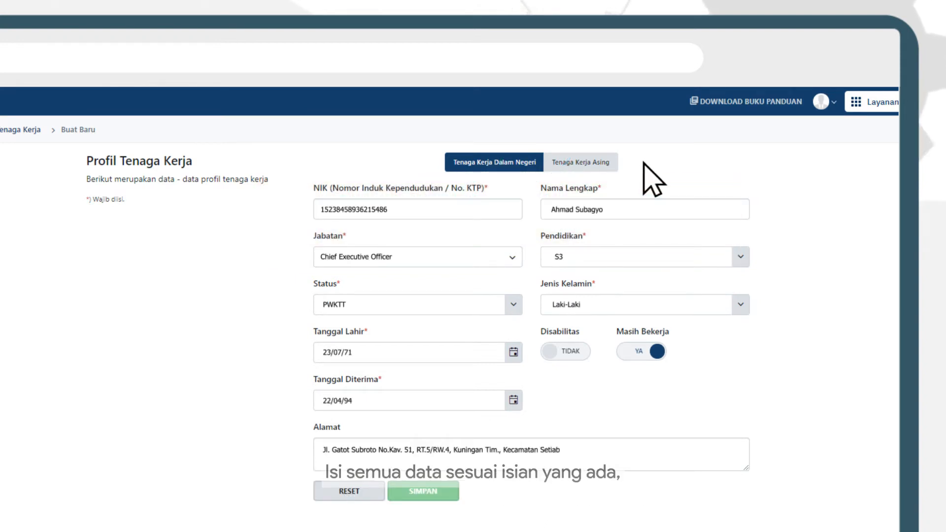
{"action": "type", "text": "tan, Daerah Khusus Ibuk"}
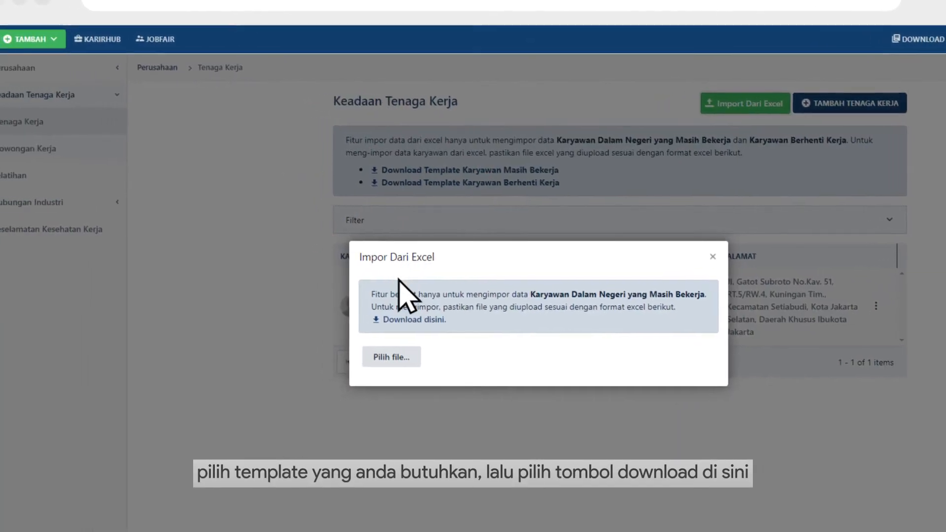
{"action": "left_click", "coordinate": [432, 323]}
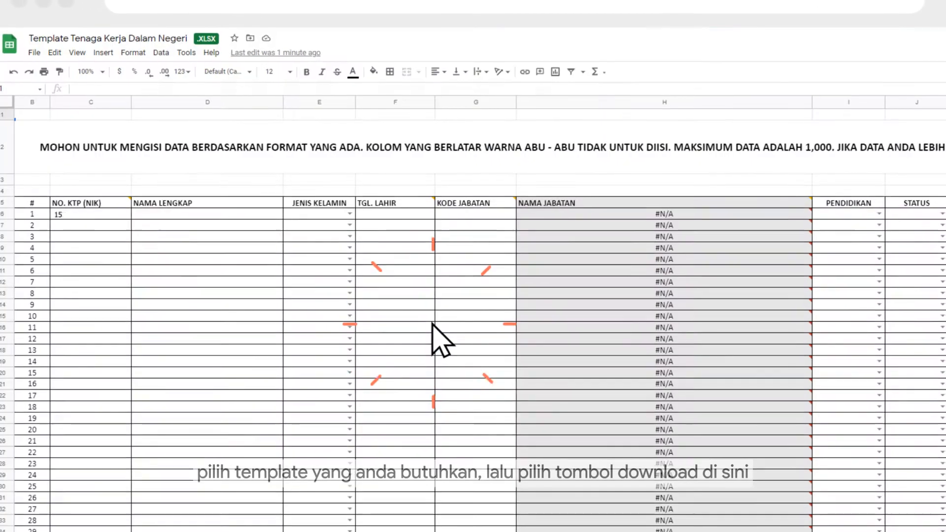
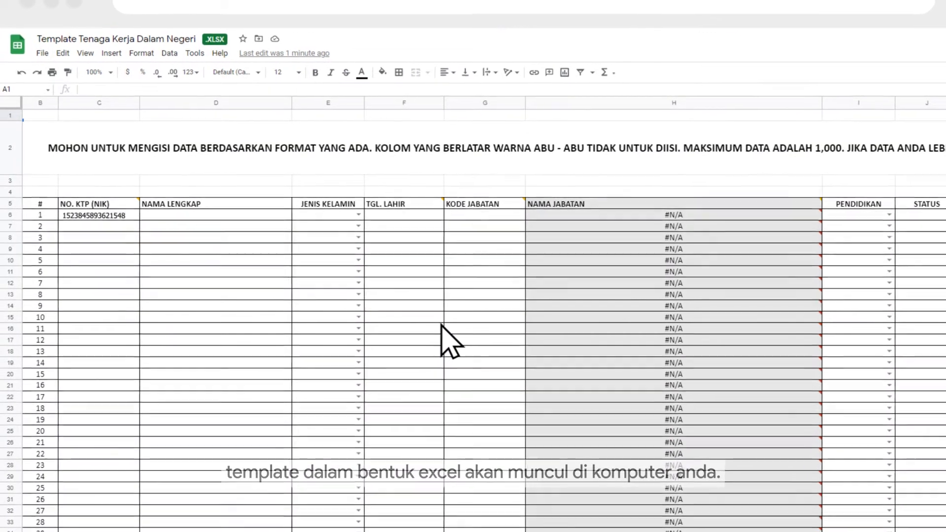
{"action": "key", "text": "Tab"}
{"action": "key", "text": "Tab"}
{"action": "type", "text": "Laki - Laki"}
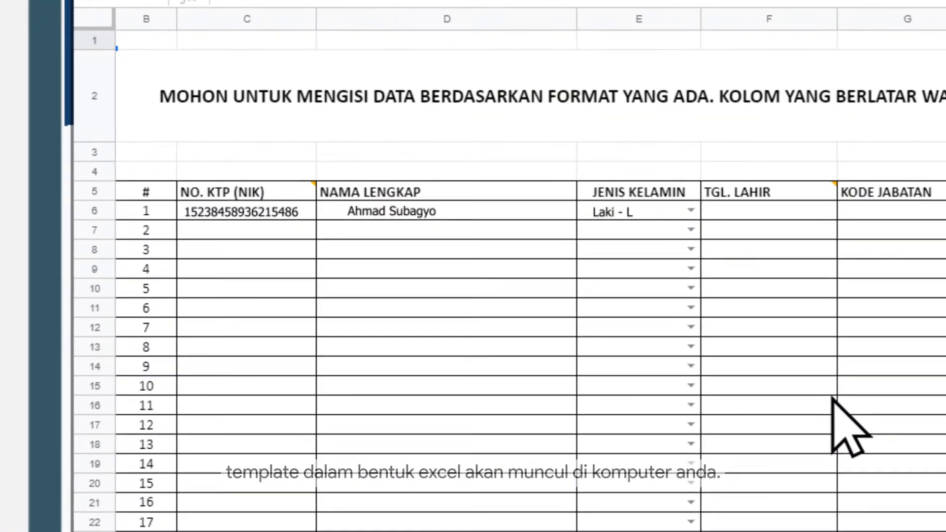
{"action": "key", "text": "Tab"}
{"action": "type", "text": "23/07/71"}
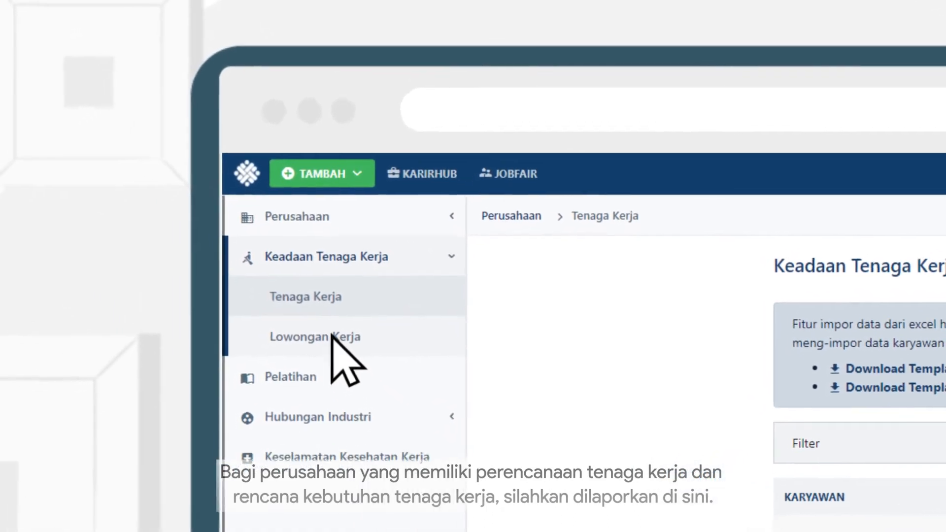
Go from the Lowongan Kerja planning page to the Pelatihan training page.
{"action": "left_click", "coordinate": [279, 212]}
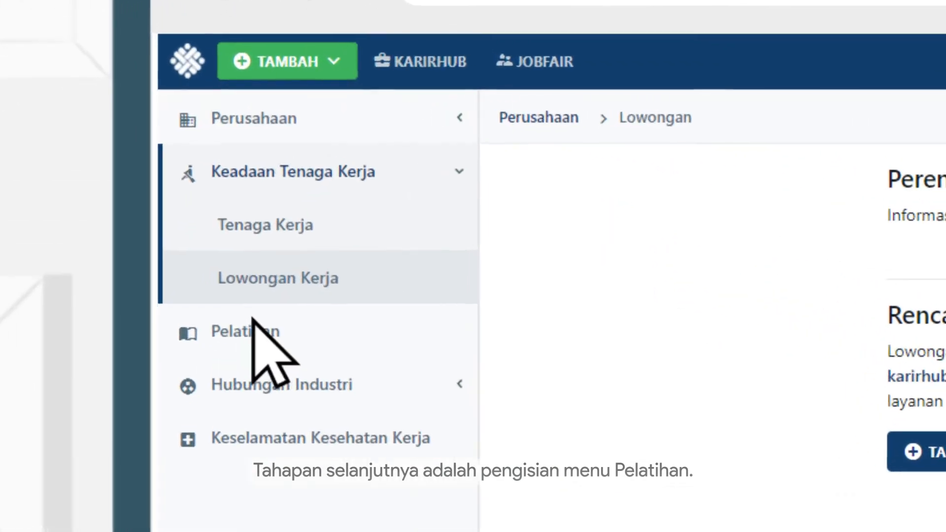
{"action": "left_click", "coordinate": [276, 357]}
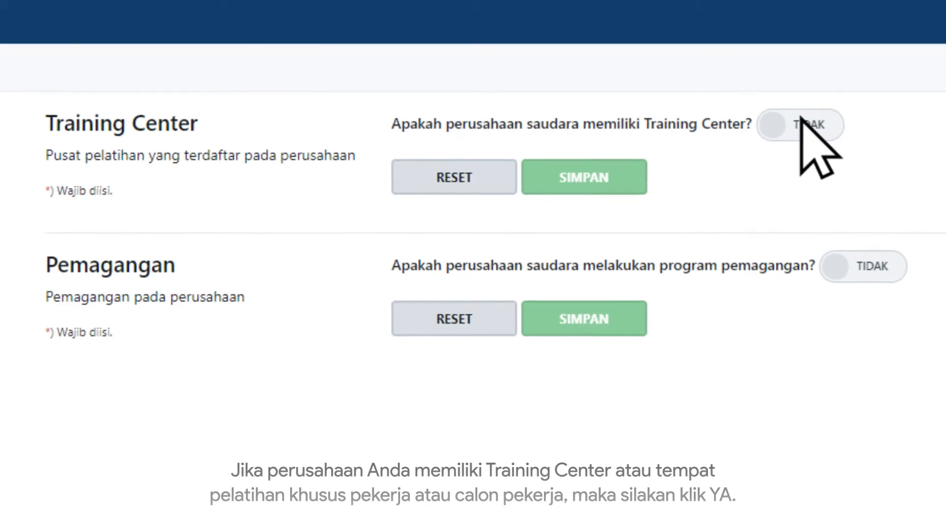
Answer YA for Training Center and Pemagangan, with Teknik Otomotif details, 3 instructors and 24 training staff.
{"action": "left_click", "coordinate": [812, 128]}
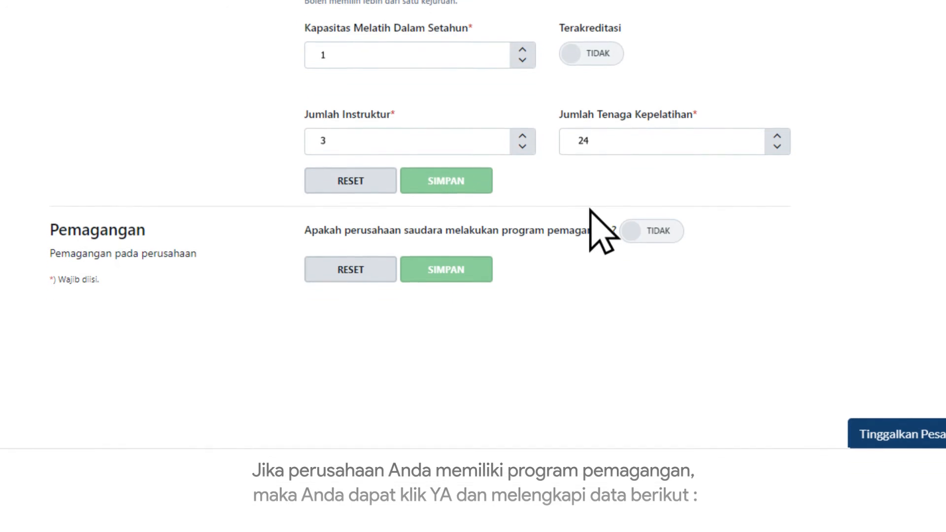
{"action": "left_click", "coordinate": [665, 229]}
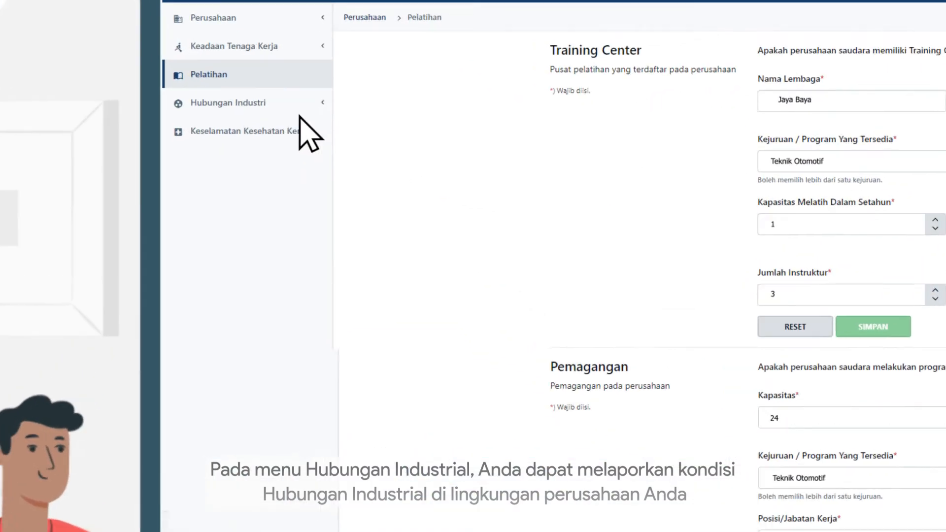
Expand Hubungan Industri and go to its Persyaratan Kerja page.
{"action": "left_click", "coordinate": [270, 134]}
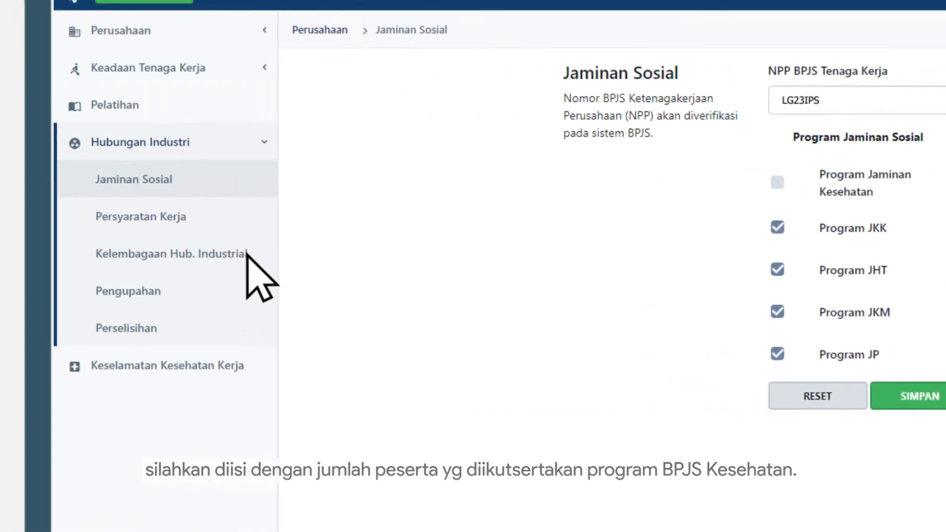
{"action": "left_click", "coordinate": [240, 221]}
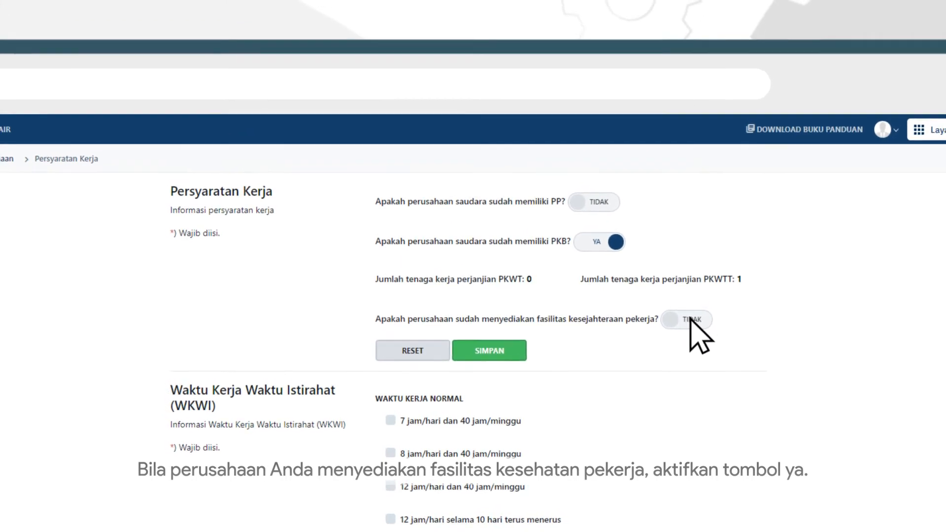
Answer YA to worker welfare facilities, review the WKWI list, then go to Kelembagaan Hub. Industrial.
{"action": "left_click", "coordinate": [689, 319]}
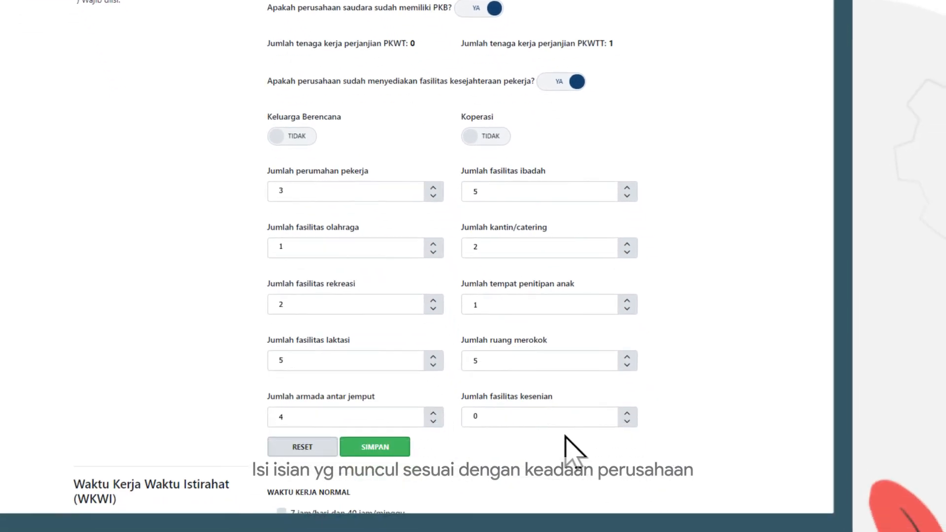
{"action": "scroll", "coordinate": [541, 383], "scroll_direction": "down", "scroll_amount": 5}
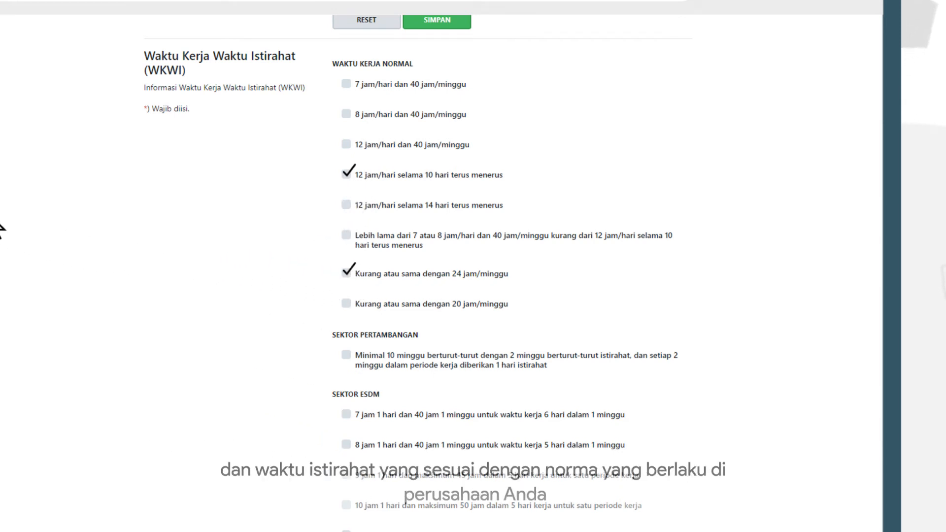
{"action": "left_click", "coordinate": [228, 176]}
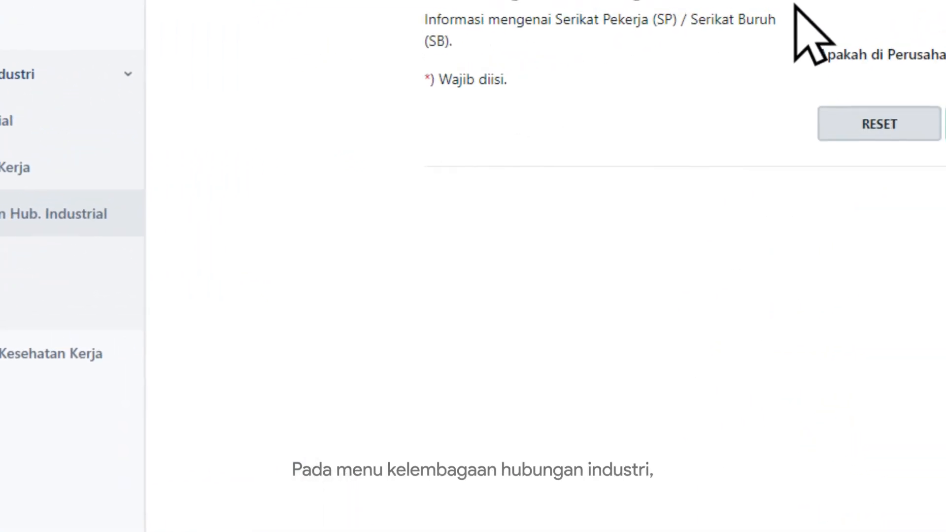
Set LKS Bipartit to YA, save the institution answers, then go to Pengupahan.
{"action": "left_click", "coordinate": [911, 74]}
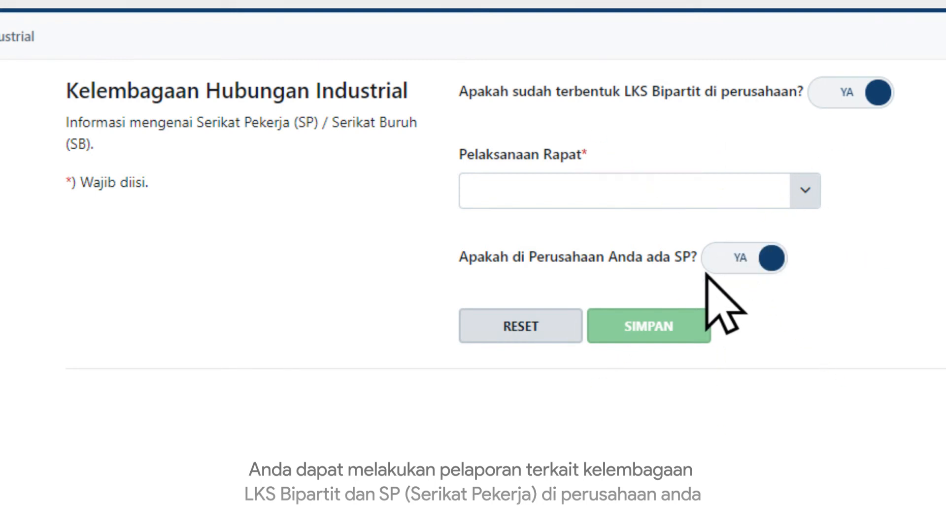
{"action": "left_click", "coordinate": [651, 328]}
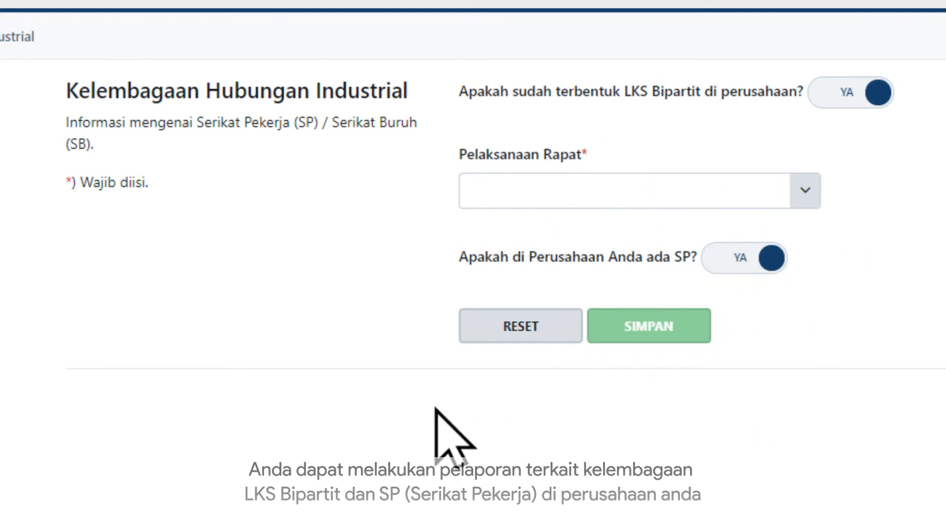
{"action": "left_click", "coordinate": [252, 236]}
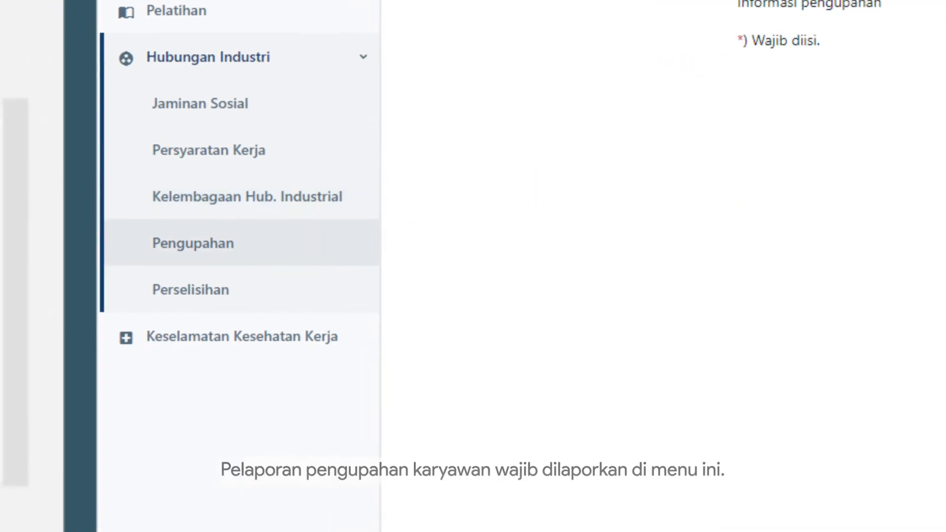
Choose Upah minimum provinsi, answer YA to wage postponement and wage structure, then go to Perselisihan.
{"action": "left_click", "coordinate": [781, 123]}
{"action": "left_click", "coordinate": [446, 167]}
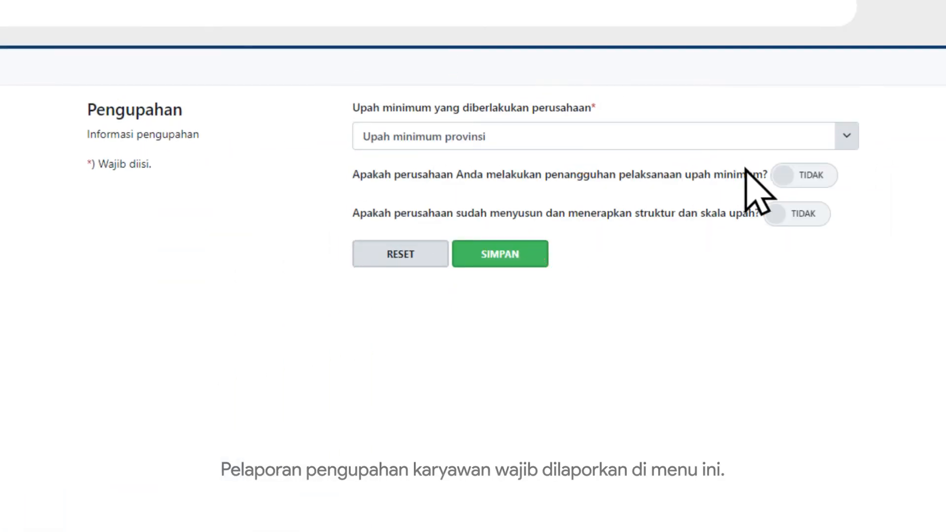
{"action": "left_click", "coordinate": [808, 175]}
{"action": "left_click", "coordinate": [808, 213]}
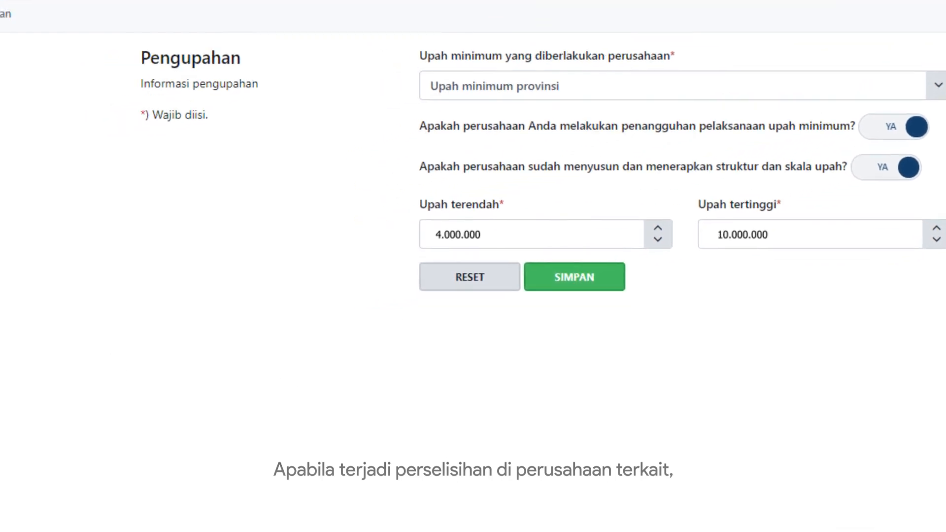
{"action": "left_click", "coordinate": [141, 202]}
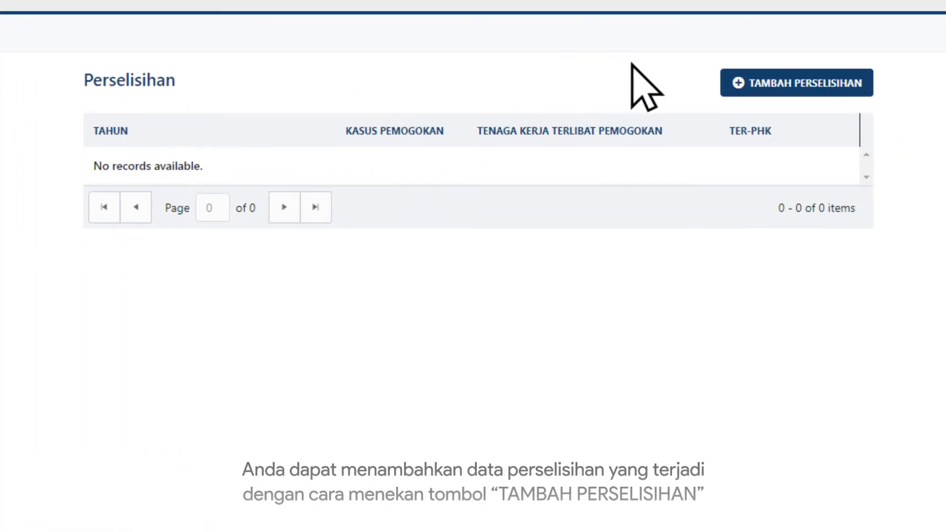
Add a new labour-dispute (Perselisihan) record, then move to the Keselamatan Kesehatan Kerja section.
{"action": "left_click", "coordinate": [794, 70]}
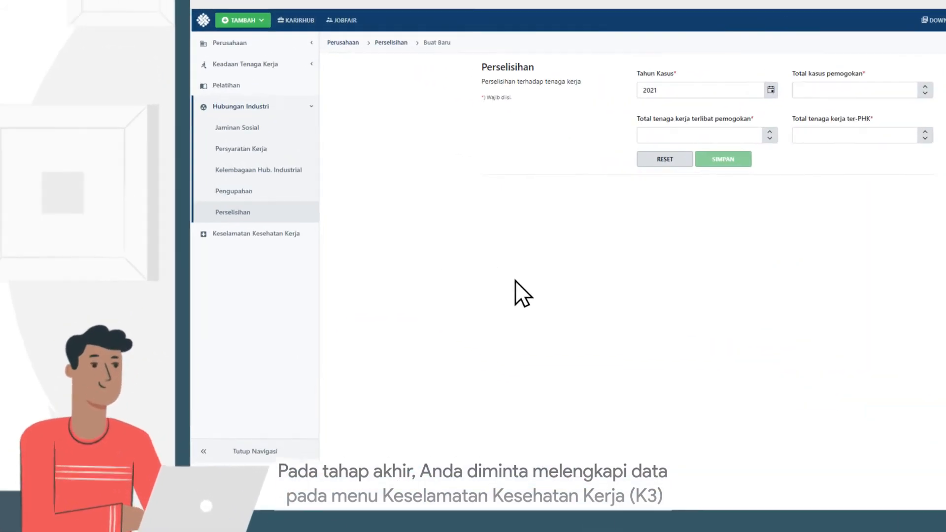
{"action": "left_click", "coordinate": [254, 233]}
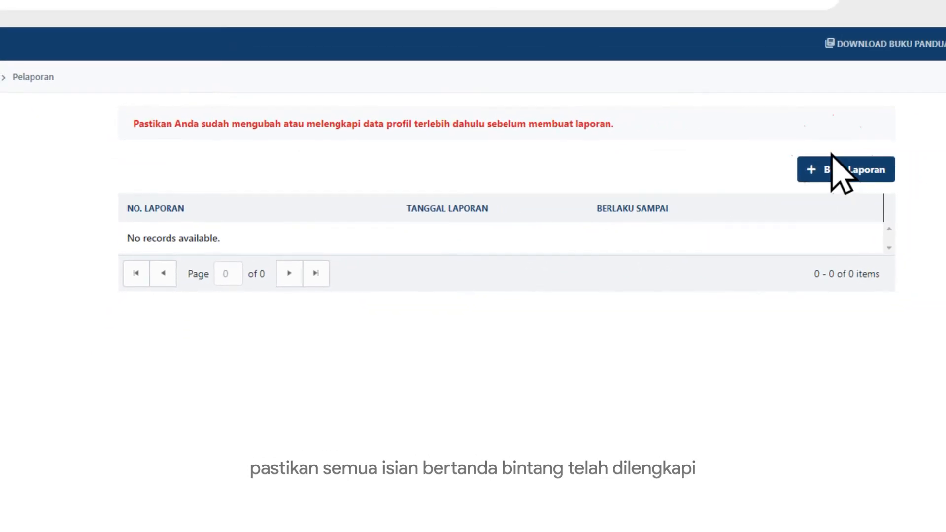
Create a new report with Buat Laporan, accepting the integrity statement.
{"action": "left_click", "coordinate": [859, 170]}
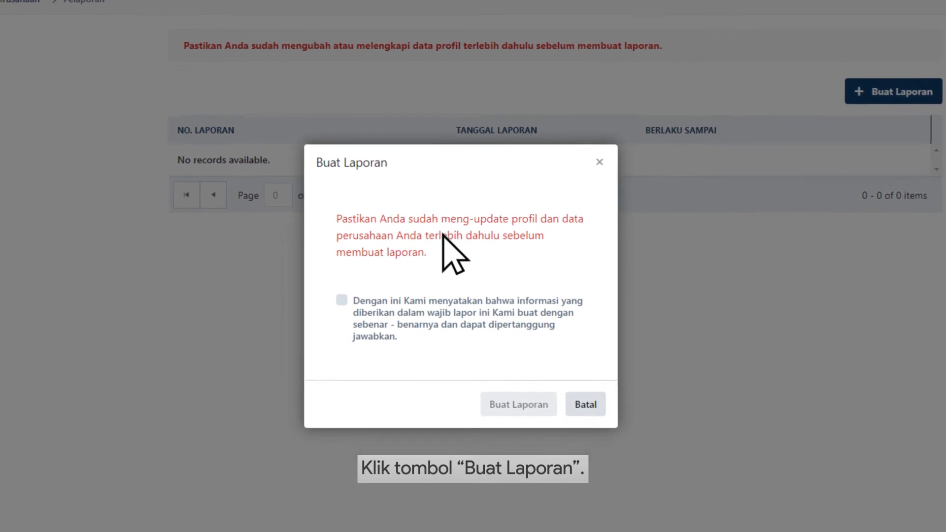
{"action": "left_click", "coordinate": [328, 322]}
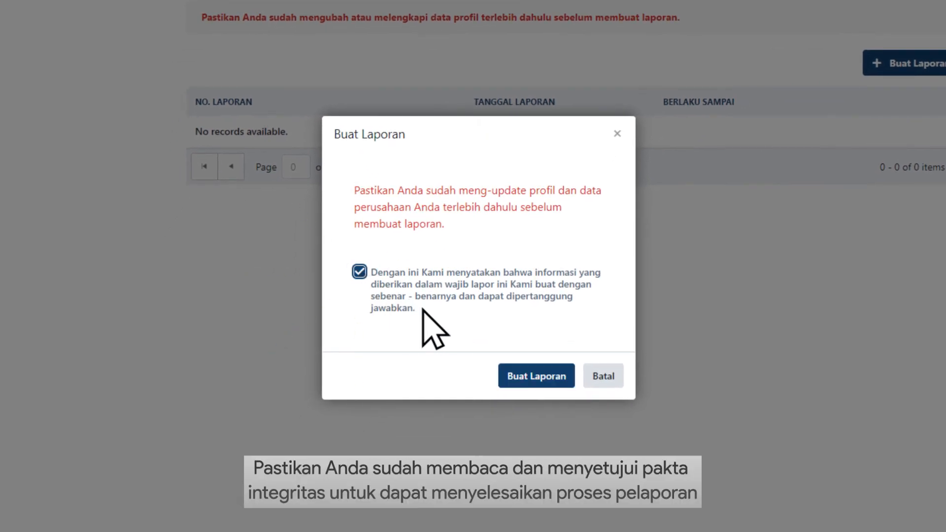
{"action": "left_click", "coordinate": [523, 374]}
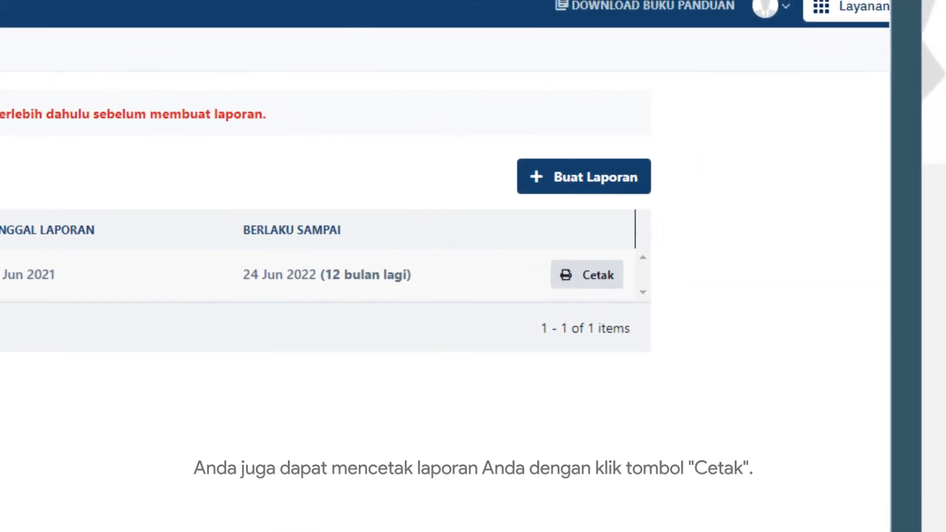
Open the printable Cetak document for the new report valid until 24 Jun 2022.
{"action": "left_click", "coordinate": [471, 315]}
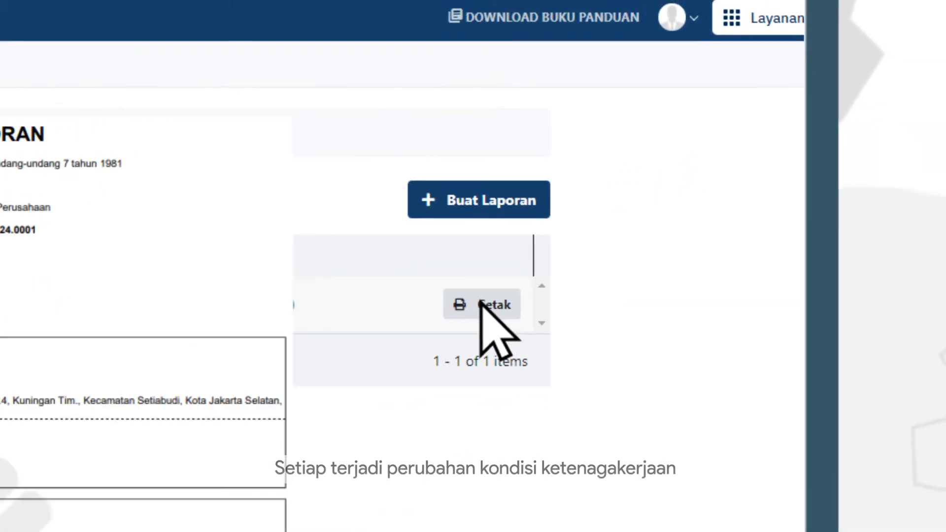